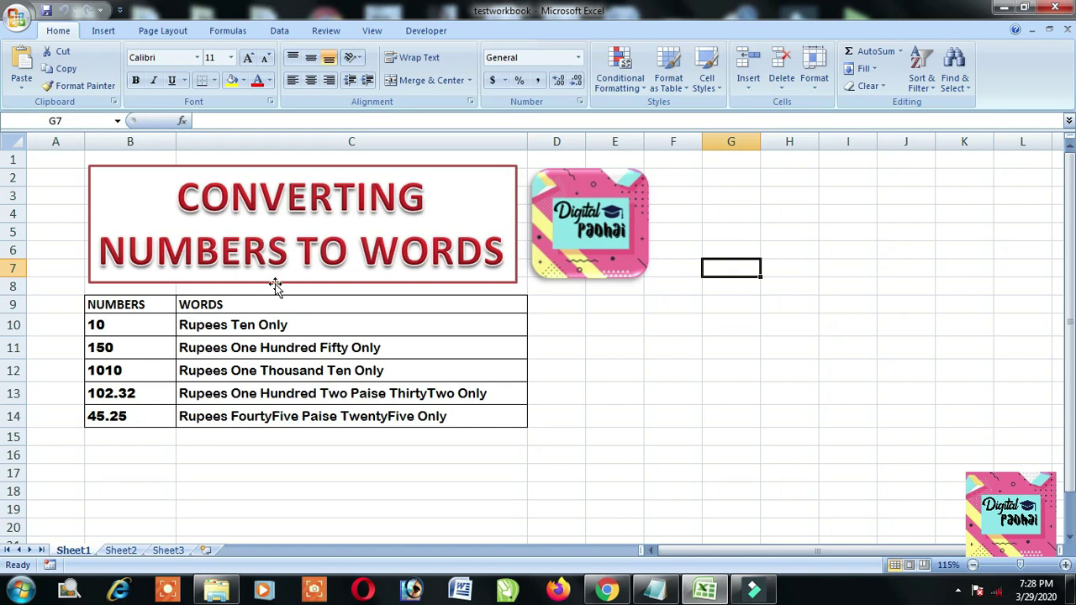
Step: Close the sample workbook and launch Microsoft Office Excel 2007 from the Start menu
{"action": "left_click", "coordinate": [1055, 9]}
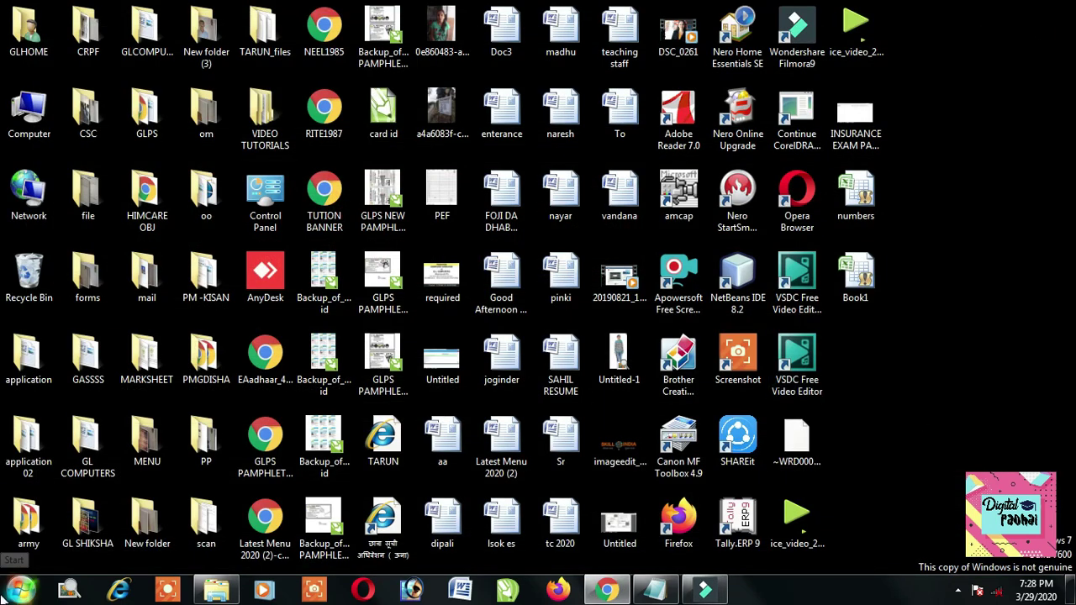
{"action": "left_click", "coordinate": [15, 586]}
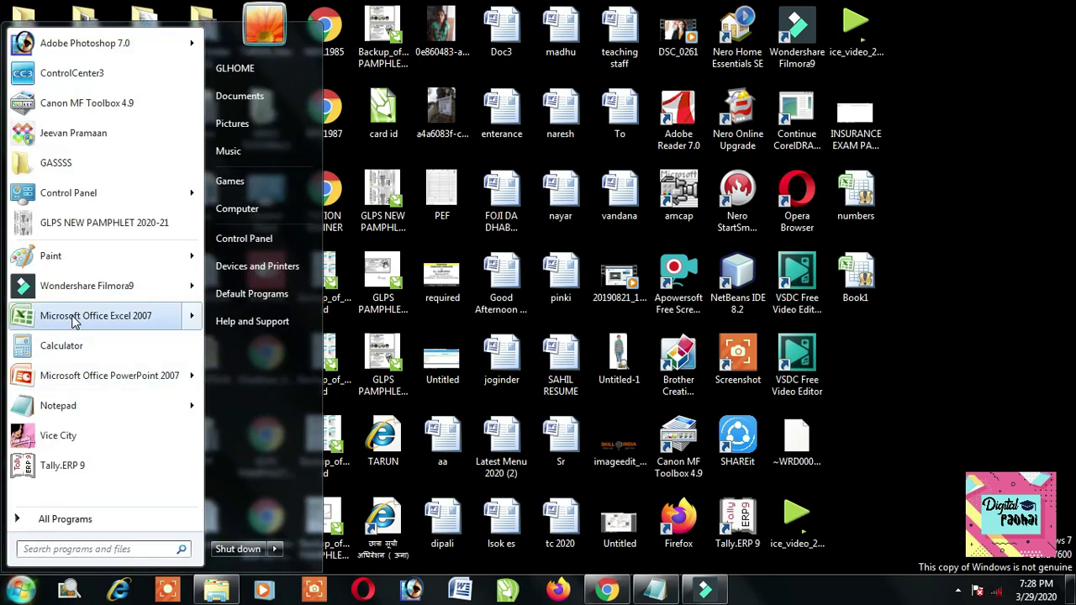
{"action": "left_click", "coordinate": [99, 320]}
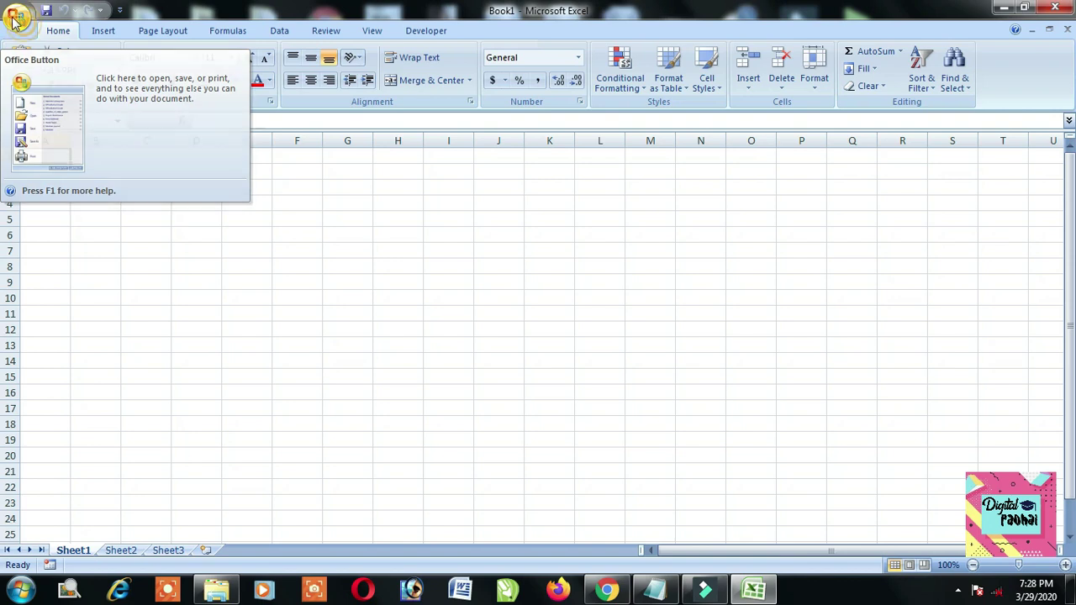
{"action": "left_click", "coordinate": [13, 22]}
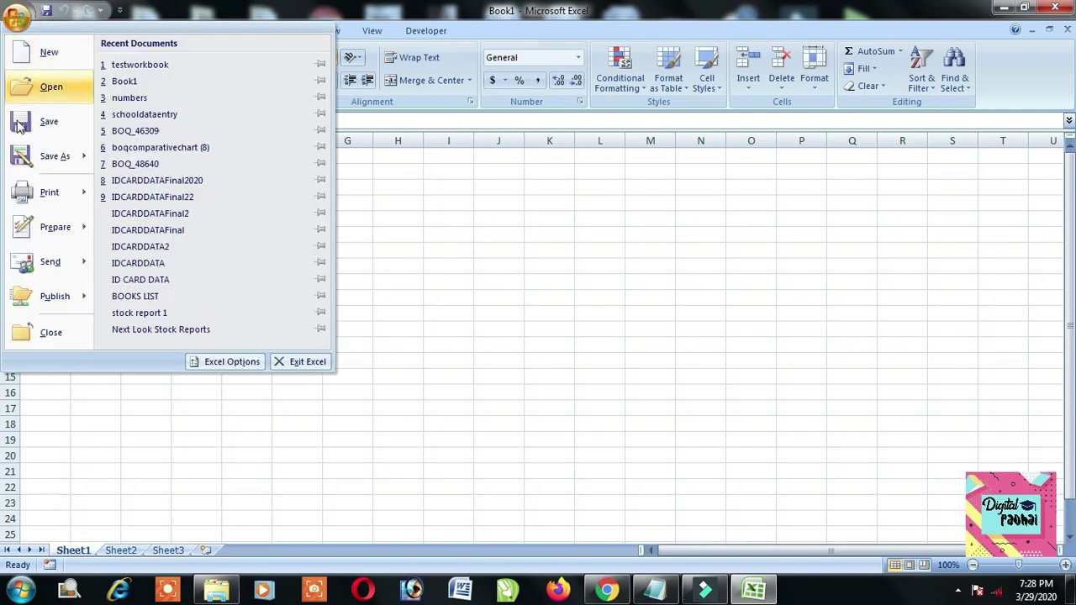
{"action": "left_click", "coordinate": [224, 370]}
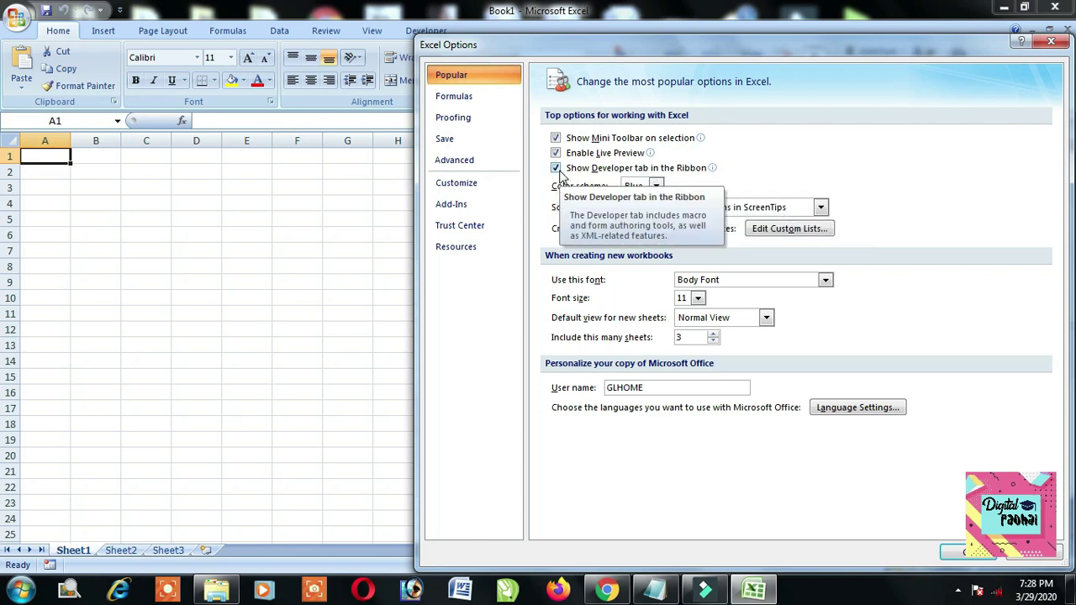
{"action": "left_click", "coordinate": [965, 552]}
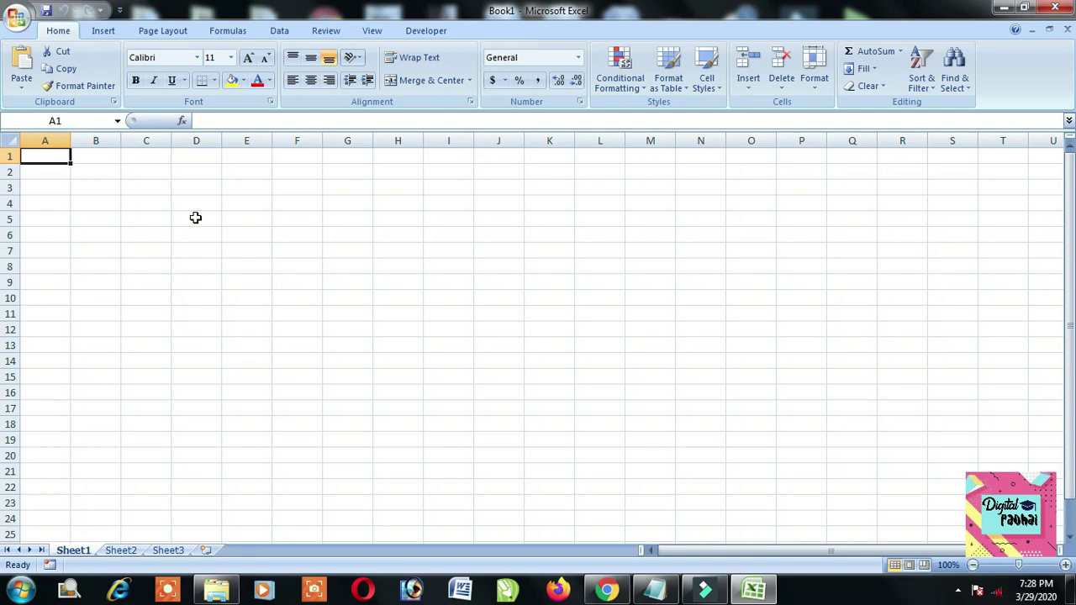
Step: Open the VBA editor with Alt+F11 and insert a new Module1 into Book1
{"action": "key", "text": "alt+F11"}
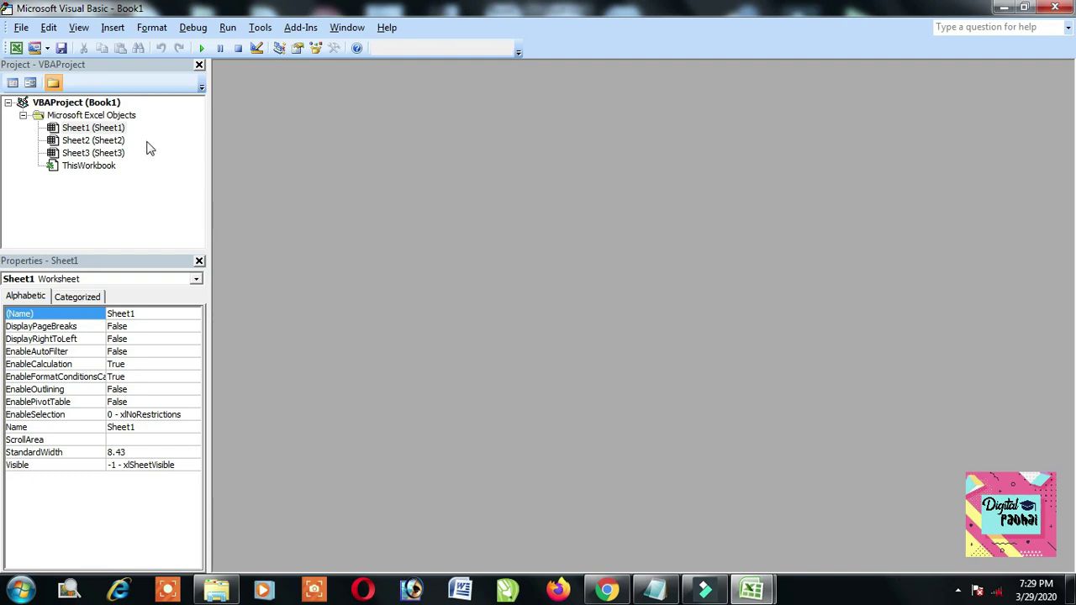
{"action": "left_click", "coordinate": [113, 27]}
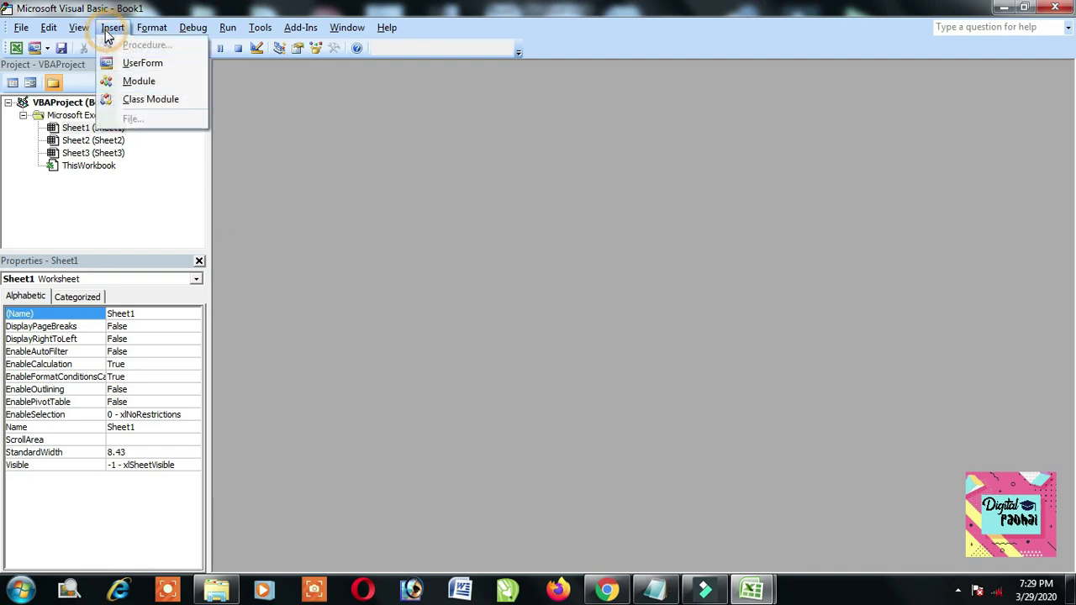
{"action": "left_click", "coordinate": [126, 81]}
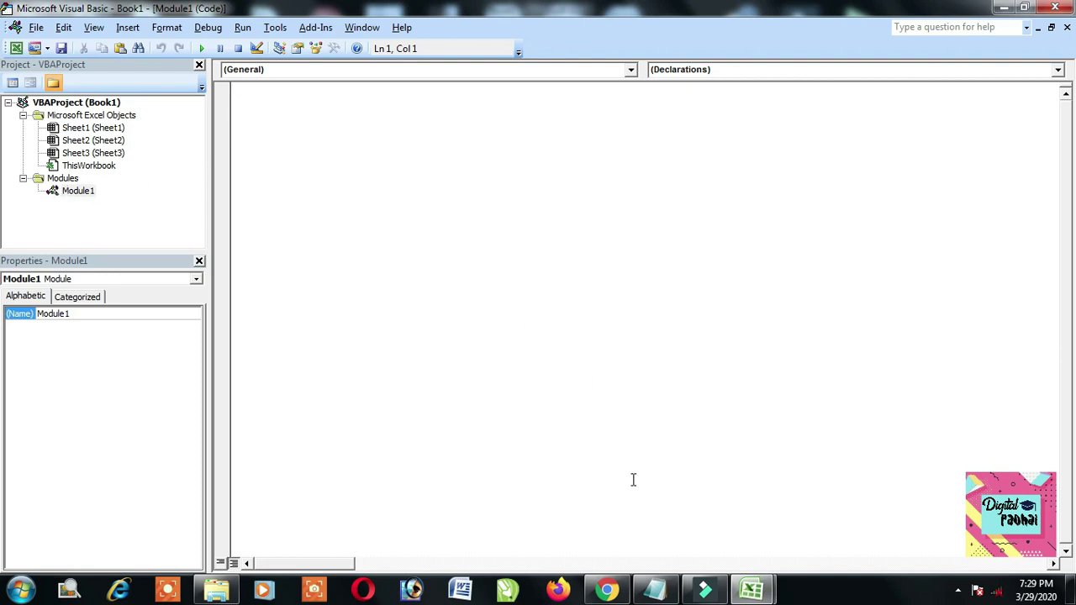
Step: Maximize the 'Text To Number Convert in Excel' Notepad file and select all the SpellNumber code
{"action": "left_click", "coordinate": [670, 595]}
{"action": "double_click", "coordinate": [373, 241]}
{"action": "scroll", "coordinate": [321, 276], "scroll_direction": "up", "scroll_amount": 6}
{"action": "scroll", "coordinate": [321, 276], "scroll_direction": "up", "scroll_amount": 5}
{"action": "scroll", "coordinate": [321, 276], "scroll_direction": "up", "scroll_amount": 8}
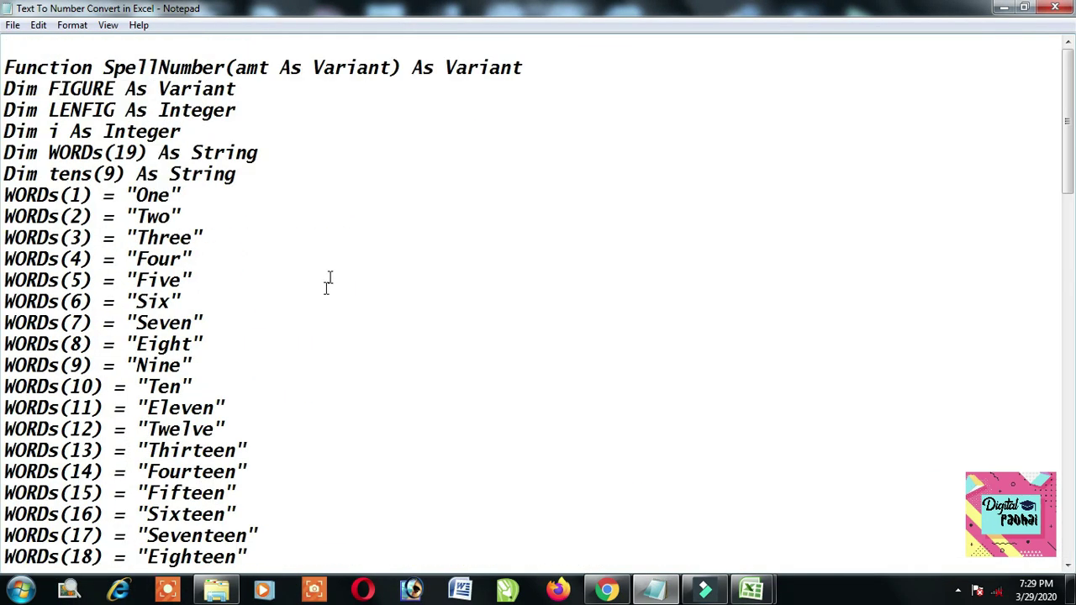
{"action": "scroll", "coordinate": [328, 283], "scroll_direction": "down", "scroll_amount": 10}
{"action": "scroll", "coordinate": [320, 290], "scroll_direction": "down", "scroll_amount": 4}
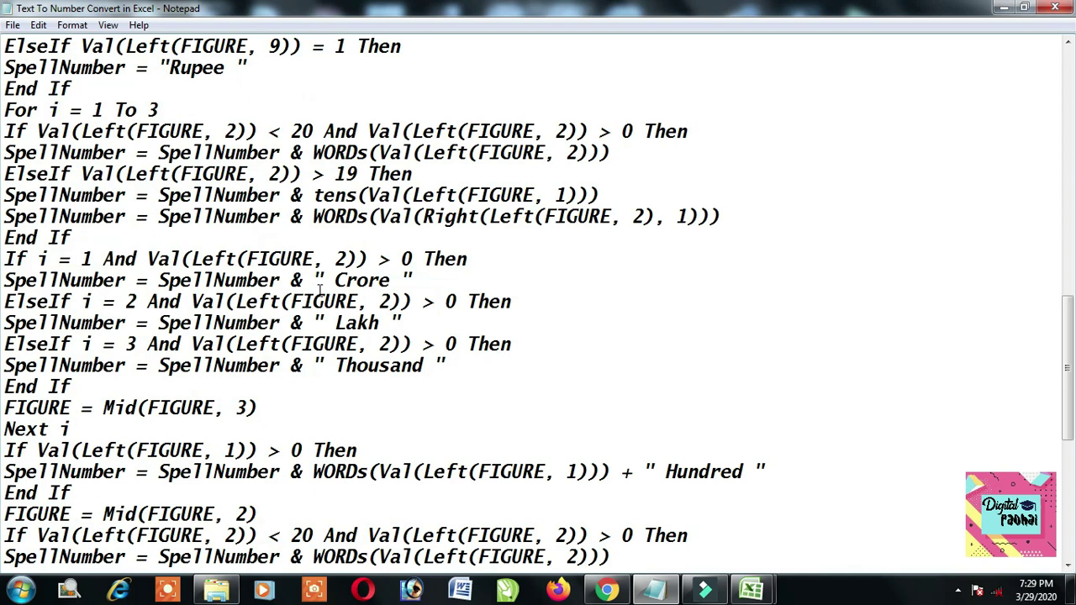
{"action": "key", "text": "ctrl+a"}
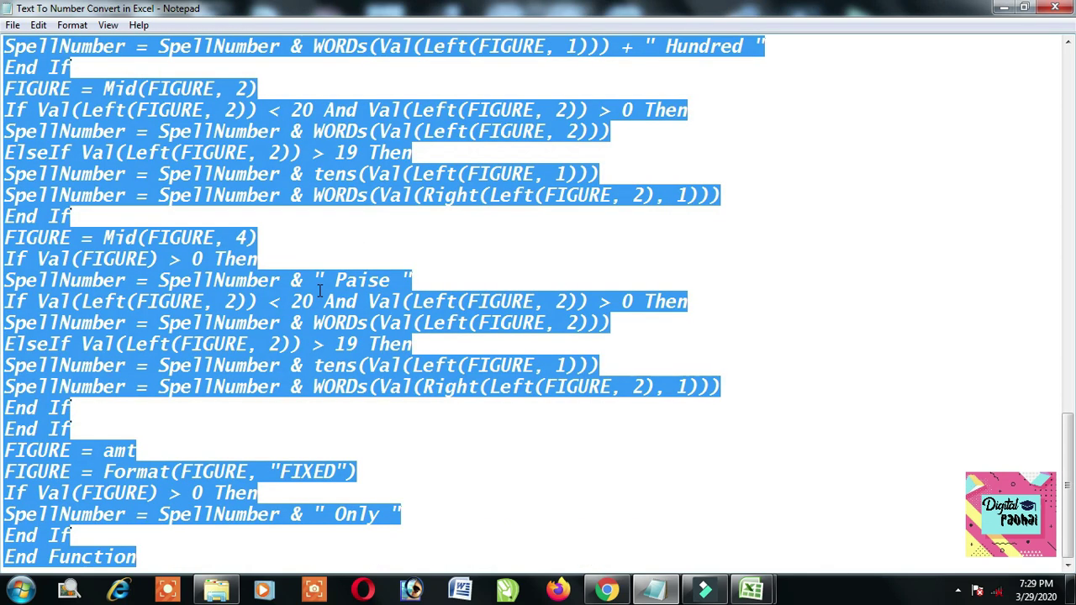
Step: Paste the copied SpellNumber code into the empty Module1, then close the code window and editor
{"action": "left_click", "coordinate": [1002, 8]}
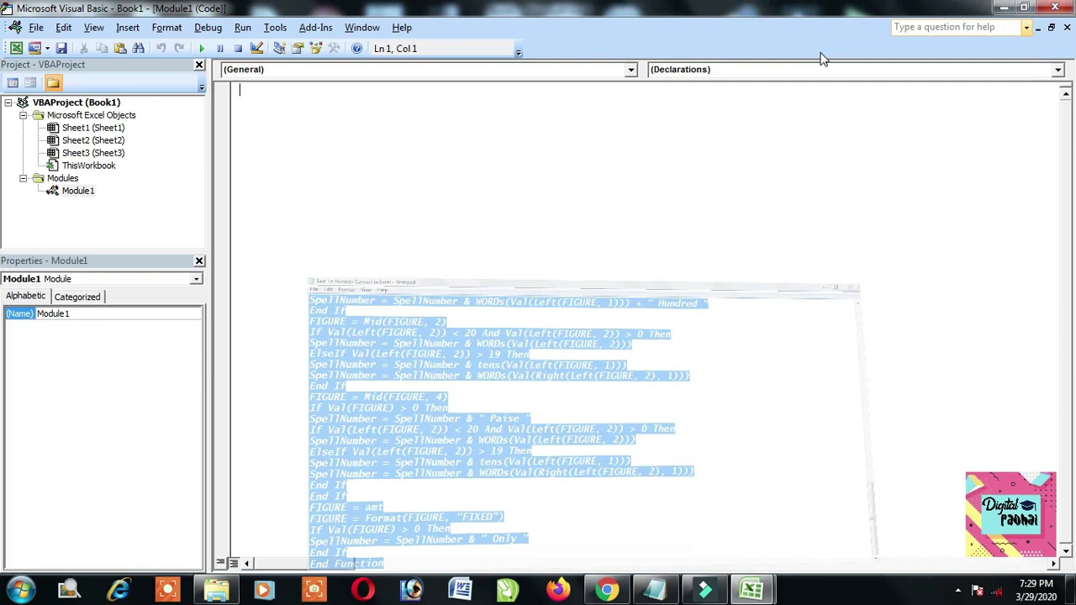
{"action": "left_click", "coordinate": [240, 104]}
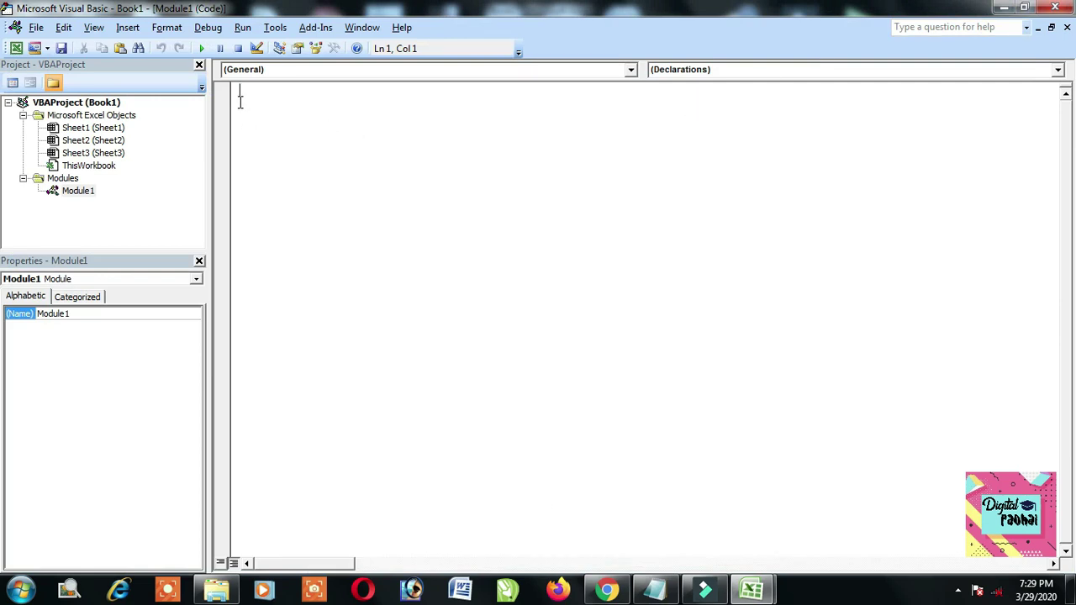
{"action": "key", "text": "ctrl+v"}
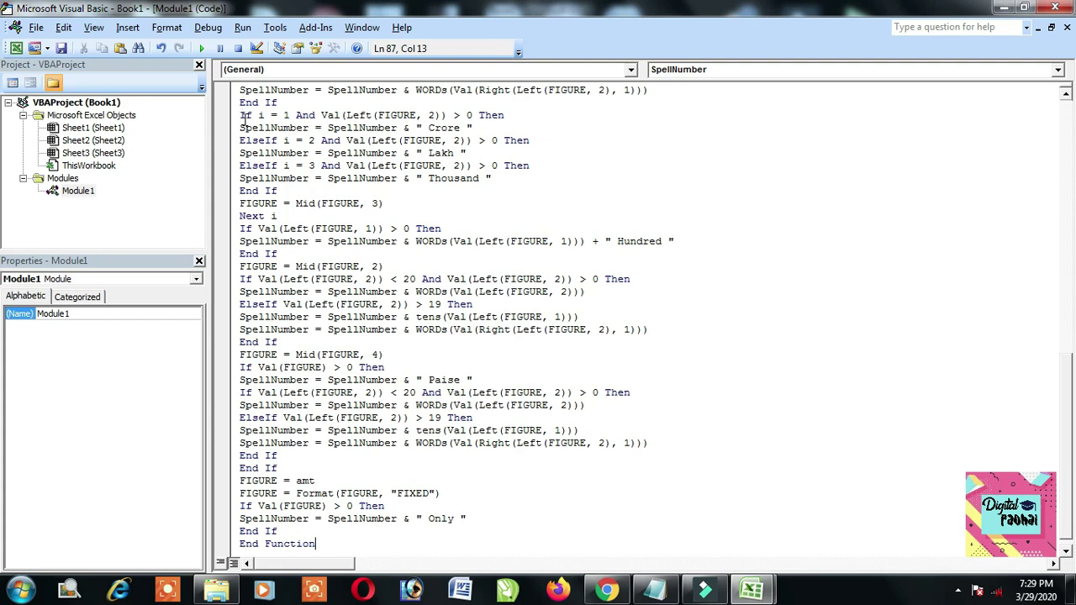
{"action": "left_click", "coordinate": [1065, 26]}
{"action": "left_click", "coordinate": [1057, 9]}
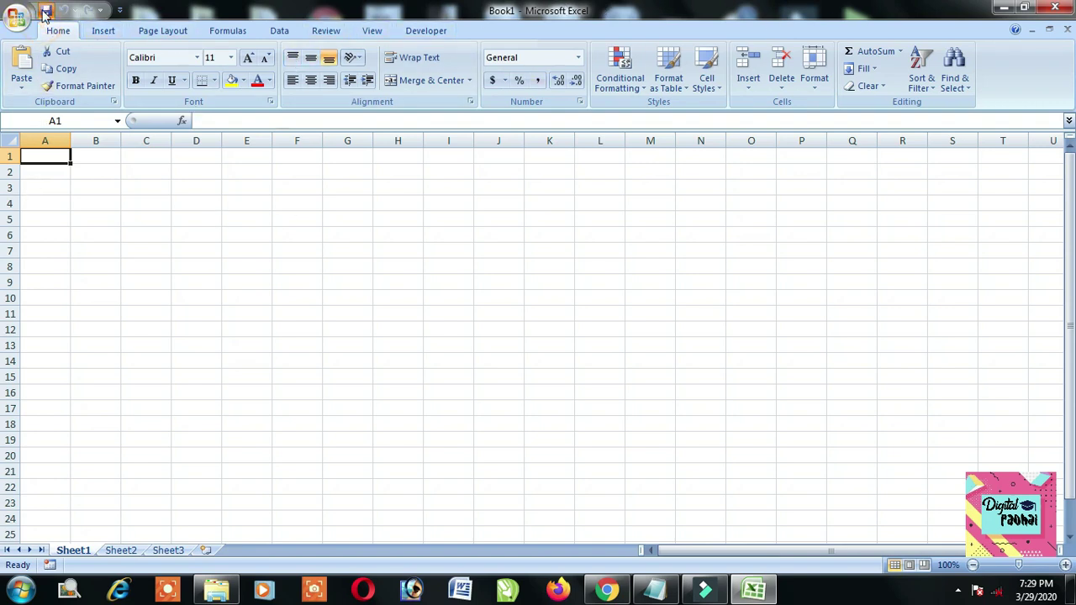
Step: Start a Save As to the Desktop with a new file name and Excel Macro-Enabled Workbook type
{"action": "left_click", "coordinate": [46, 13]}
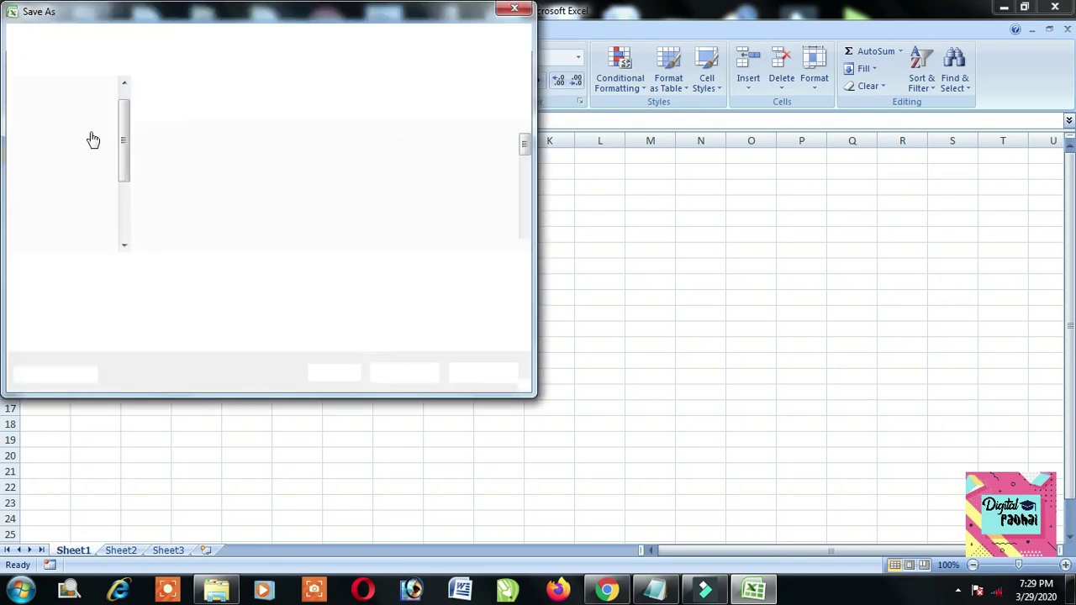
{"action": "left_click", "coordinate": [84, 36]}
{"action": "left_click", "coordinate": [93, 53]}
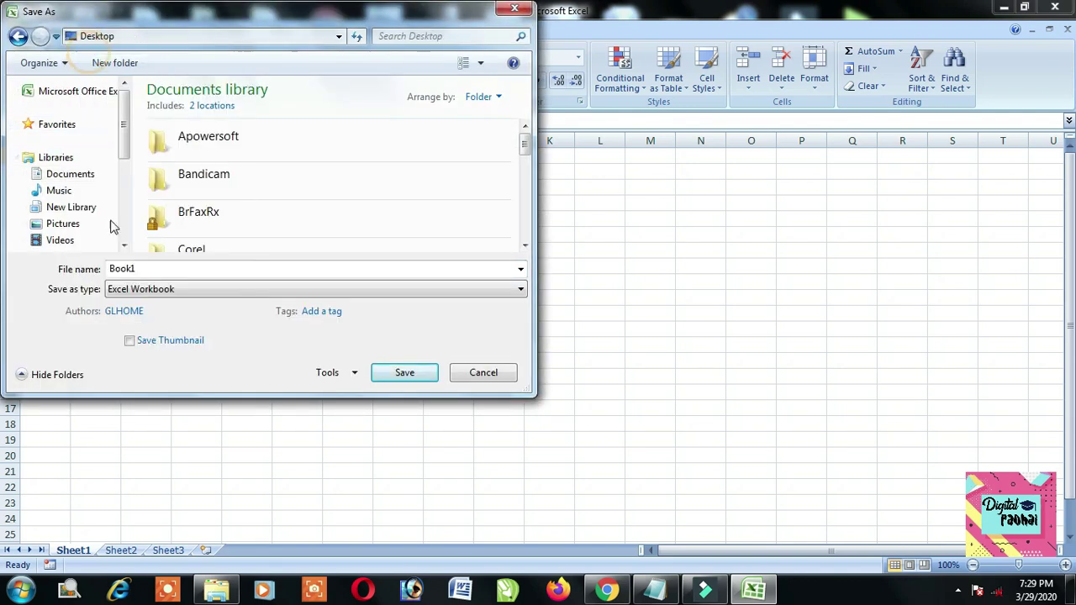
{"action": "double_click", "coordinate": [168, 268]}
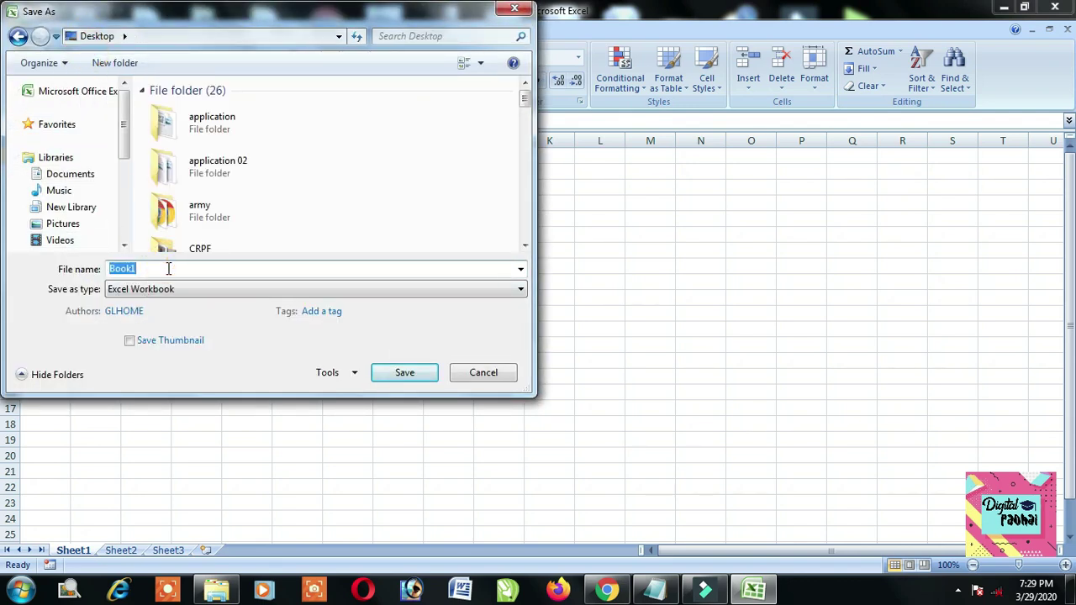
{"action": "type", "text": "num"}
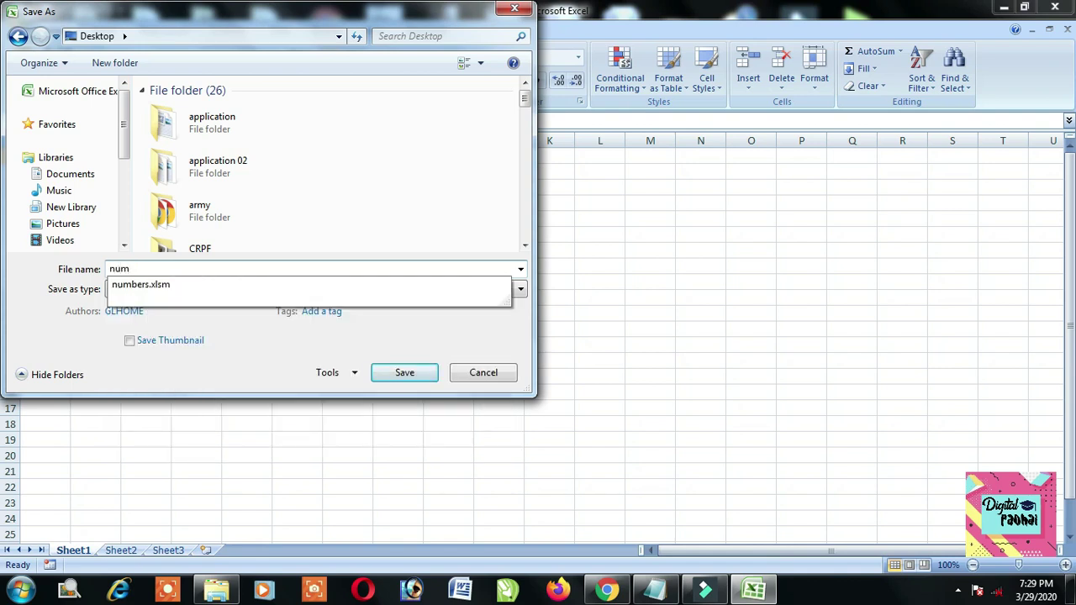
{"action": "left_click", "coordinate": [269, 225]}
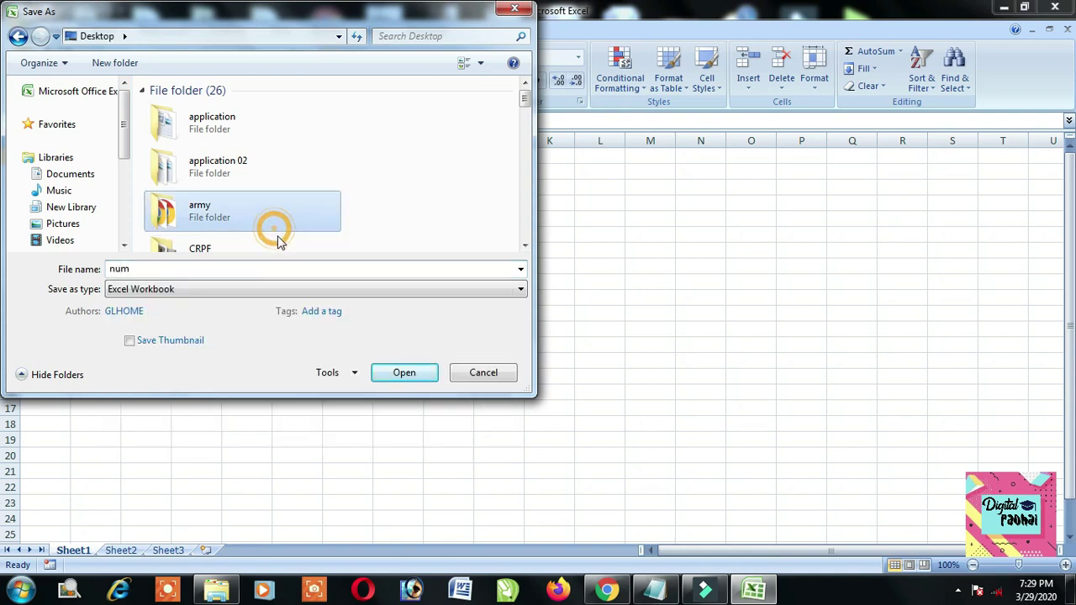
{"action": "left_click", "coordinate": [203, 292]}
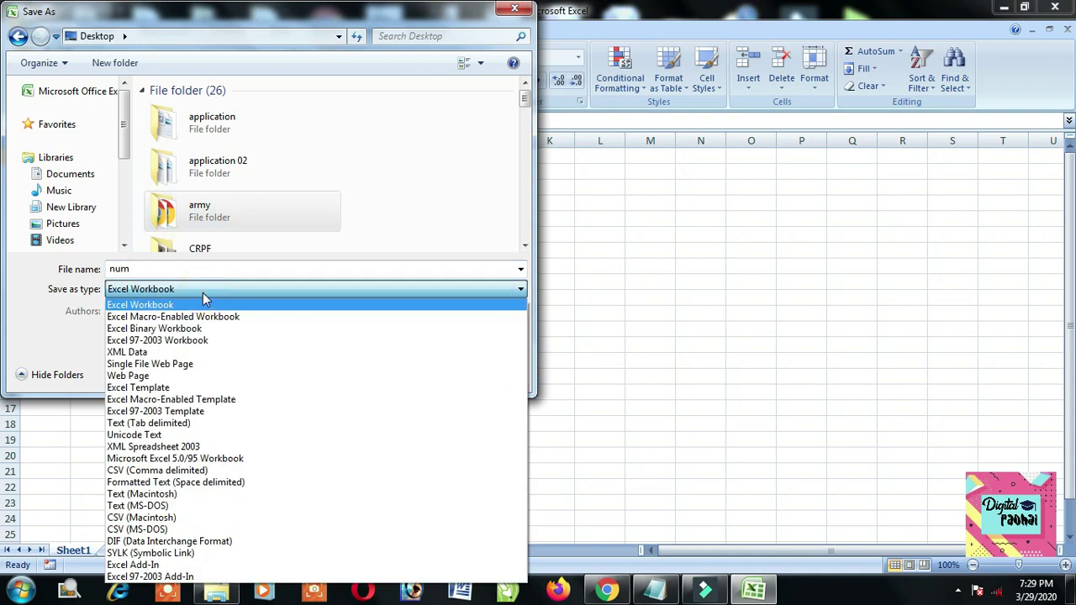
{"action": "left_click", "coordinate": [162, 319]}
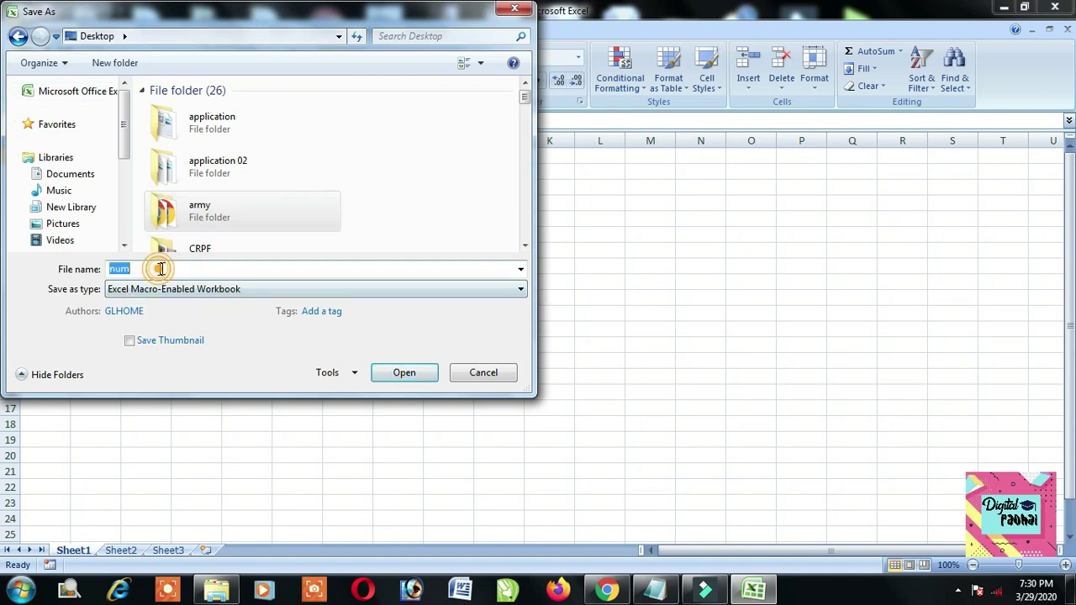
Step: Browse to the CRPF folder, then cancel this first save attempt
{"action": "left_click", "coordinate": [214, 243]}
{"action": "scroll", "coordinate": [215, 243], "scroll_direction": "down", "scroll_amount": 5}
{"action": "scroll", "coordinate": [214, 242], "scroll_direction": "down", "scroll_amount": 5}
{"action": "scroll", "coordinate": [214, 243], "scroll_direction": "down", "scroll_amount": 5}
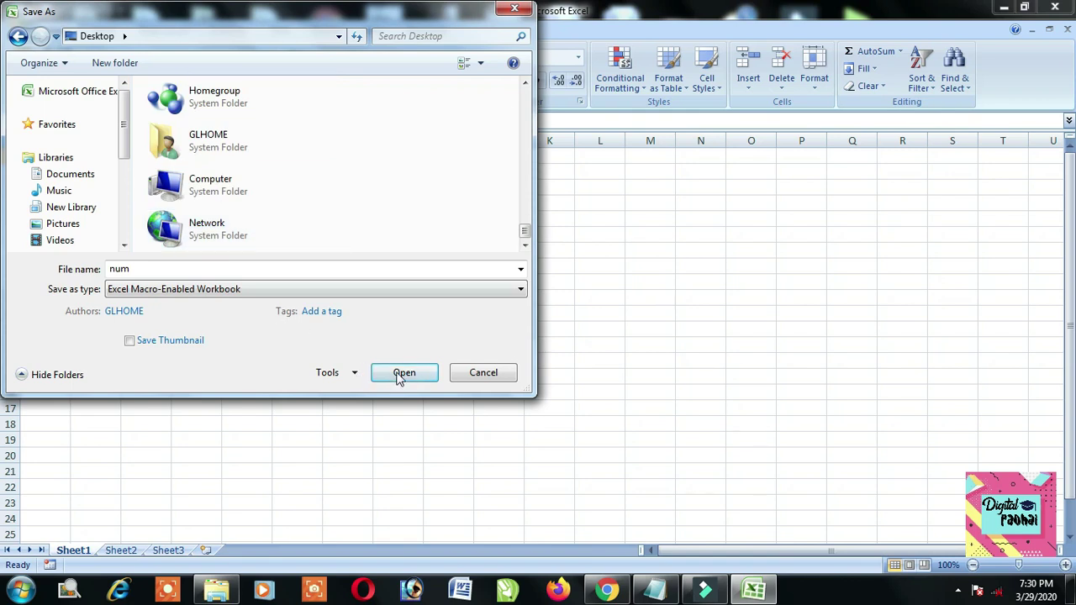
{"action": "left_click", "coordinate": [413, 380]}
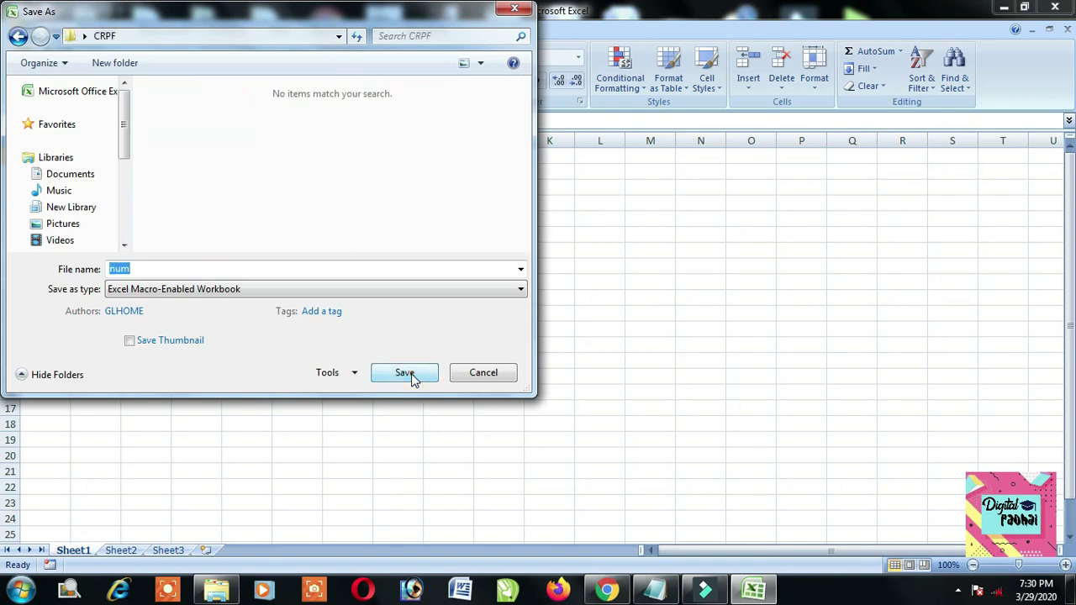
{"action": "left_click", "coordinate": [483, 376]}
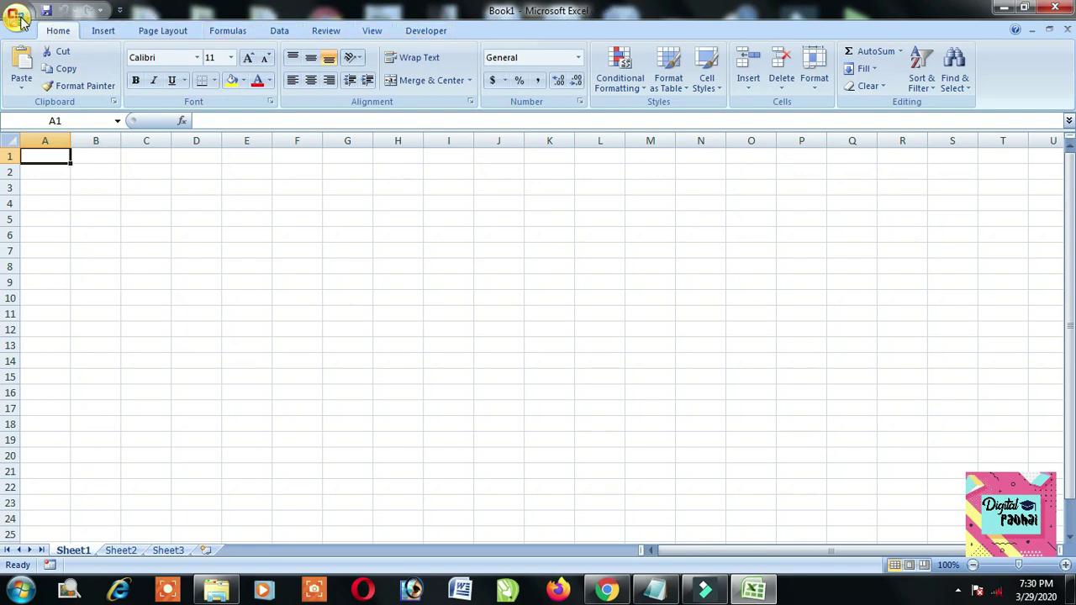
Step: Save the workbook to the Desktop as 'mmm', an Excel Macro-Enabled Workbook
{"action": "left_click", "coordinate": [46, 12]}
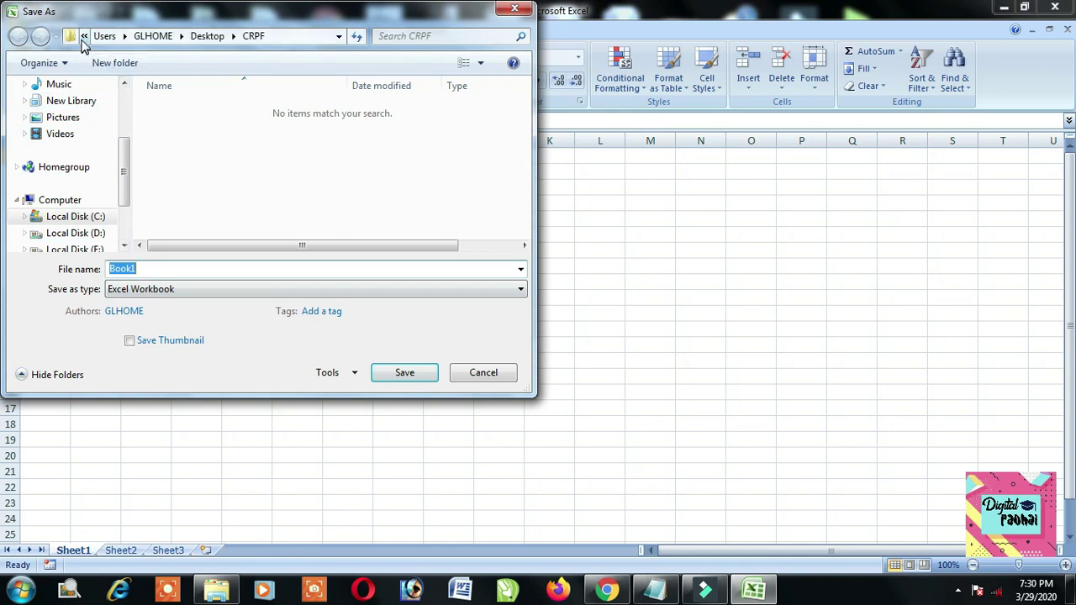
{"action": "left_click", "coordinate": [83, 35]}
{"action": "left_click", "coordinate": [110, 88]}
{"action": "double_click", "coordinate": [158, 268]}
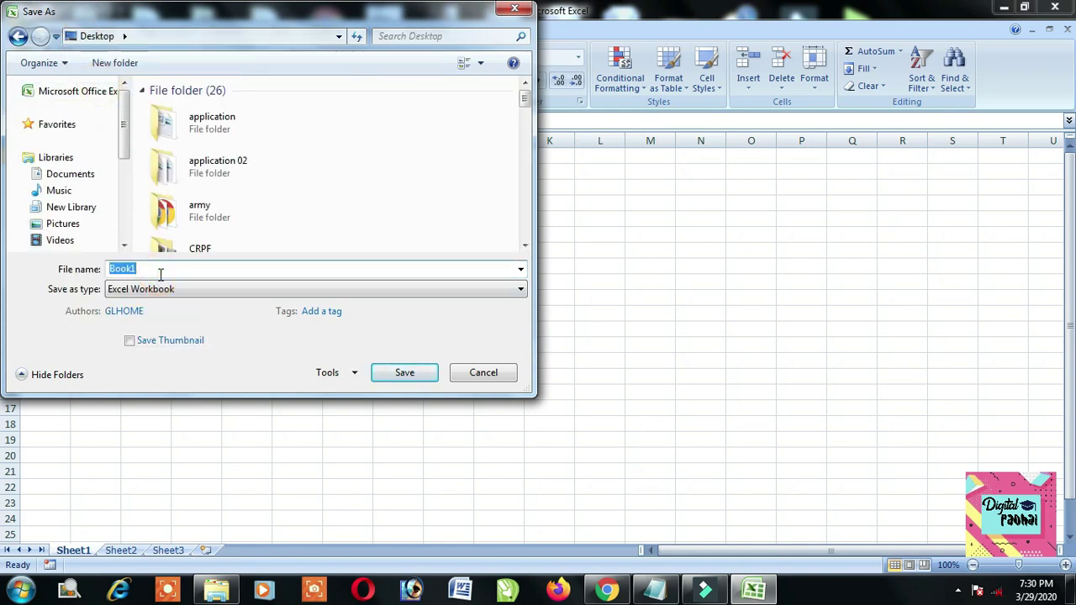
{"action": "type", "text": "mmm"}
{"action": "left_click", "coordinate": [145, 289]}
{"action": "left_click", "coordinate": [152, 310]}
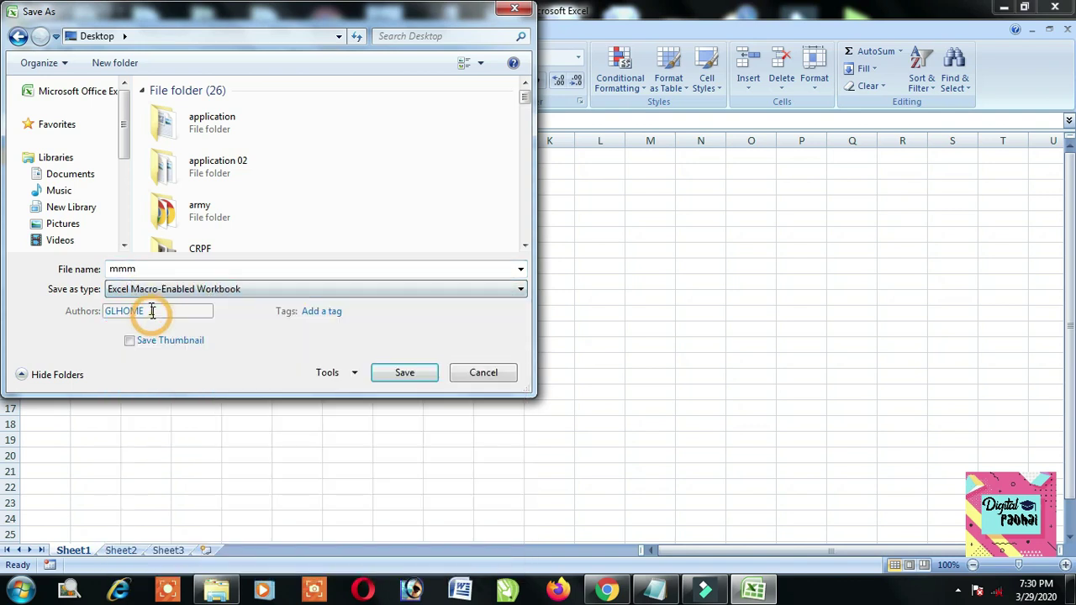
{"action": "left_click", "coordinate": [382, 373]}
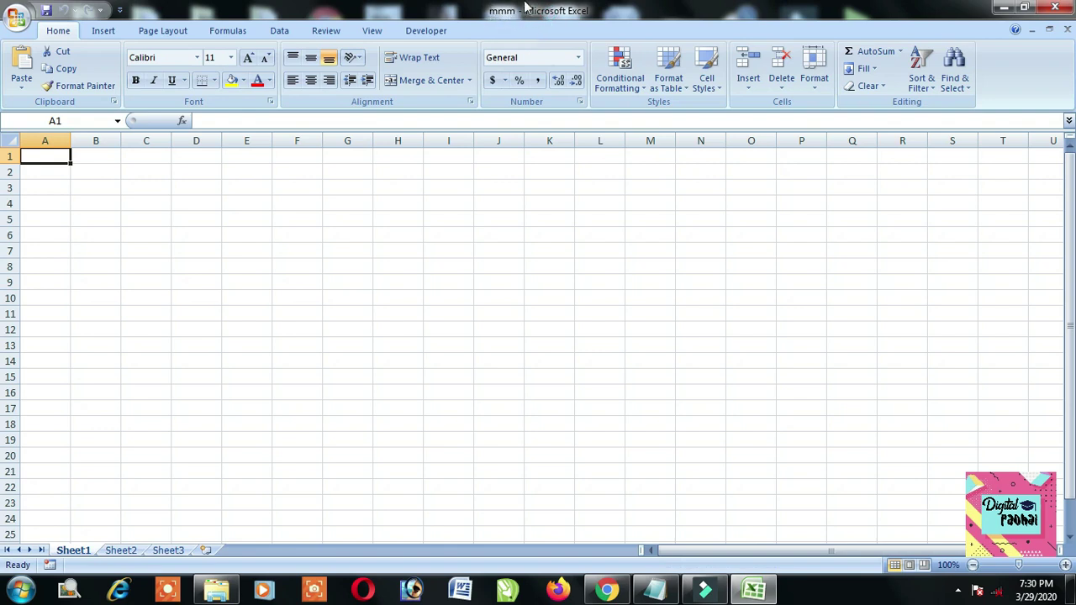
Step: Enter the amount 10 in cell E3
{"action": "left_click", "coordinate": [249, 188]}
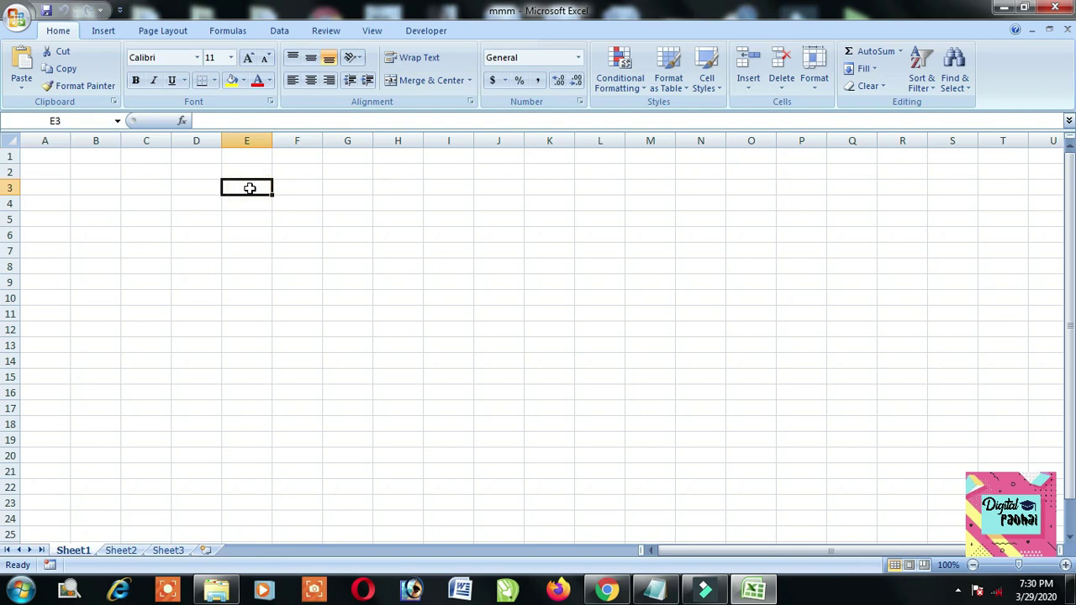
{"action": "type", "text": "10"}
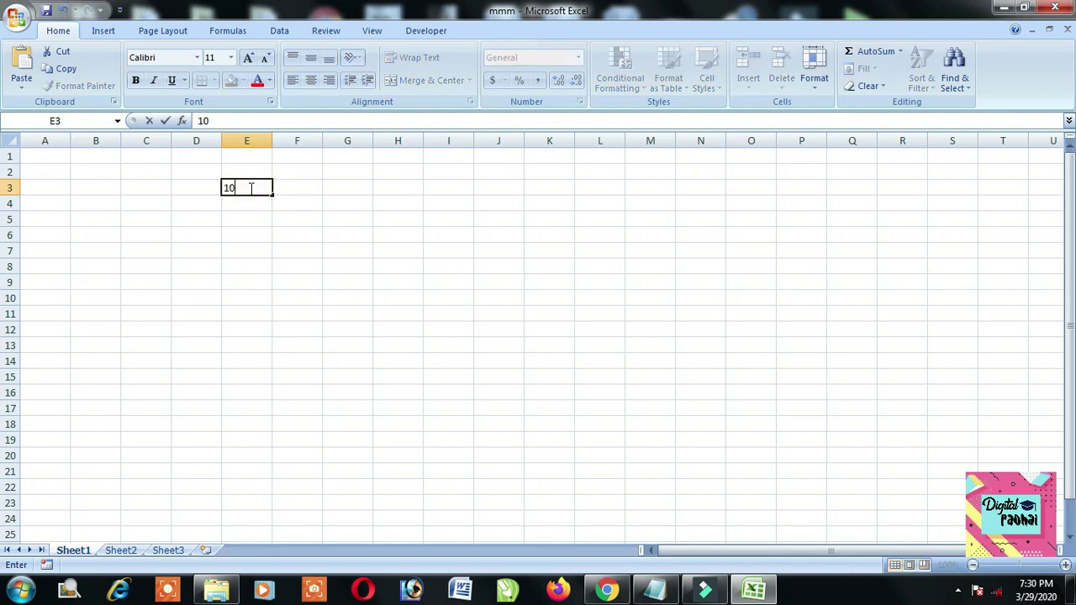
{"action": "key", "text": "Return"}
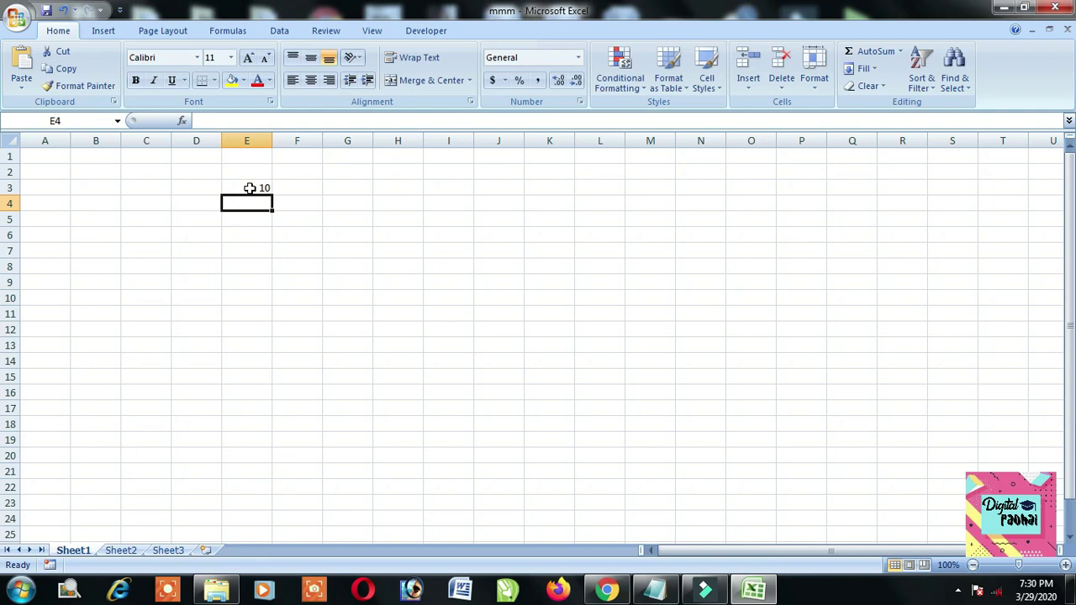
Step: Enter =SpellNumber(E3) in F3 and widen column F to show 'Rupees Ten Only'
{"action": "key", "text": "Up"}
{"action": "key", "text": "Right"}
{"action": "key", "text": "Right"}
{"action": "key", "text": "Left"}
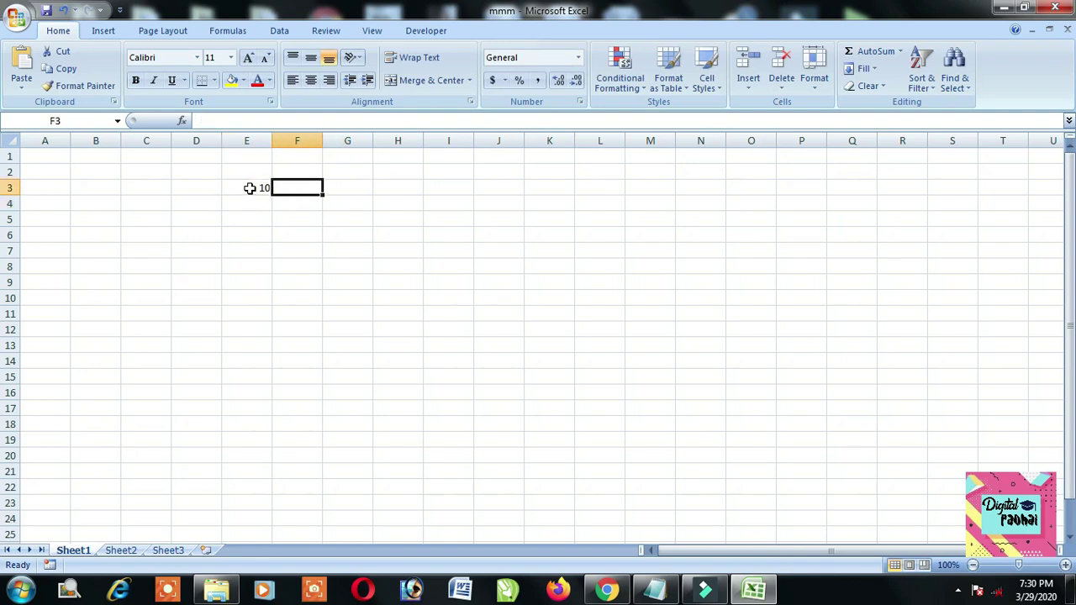
{"action": "type", "text": "="}
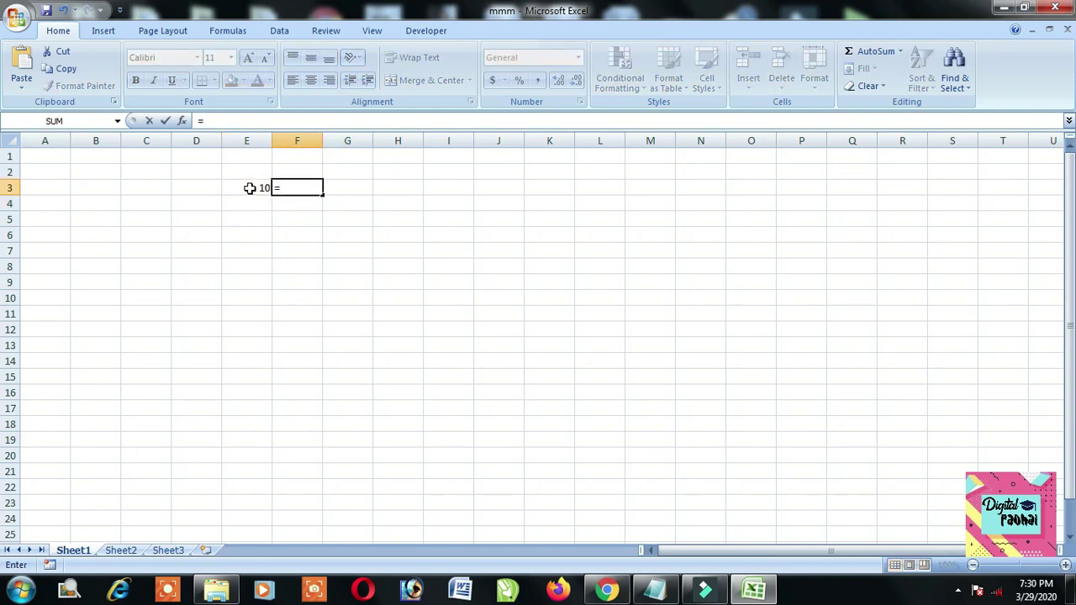
{"action": "type", "text": "s"}
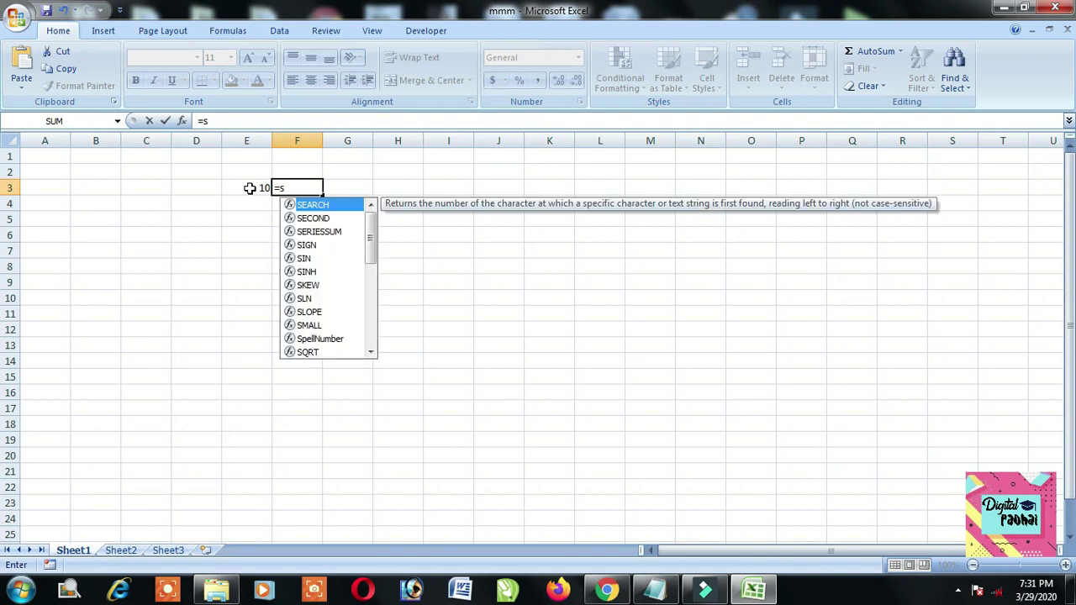
{"action": "type", "text": "pe"}
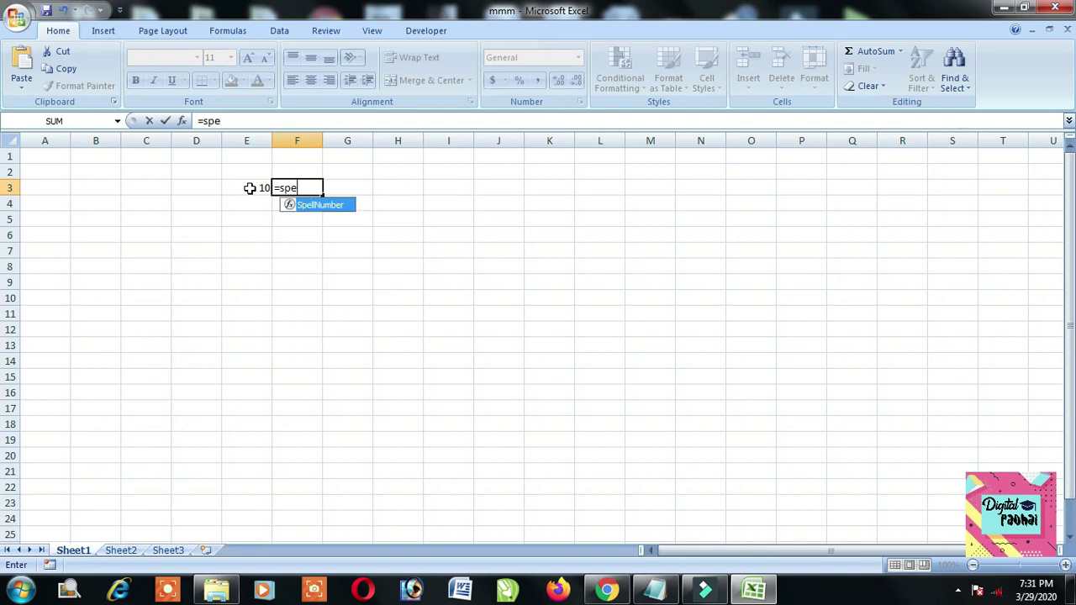
{"action": "key", "text": "Tab"}
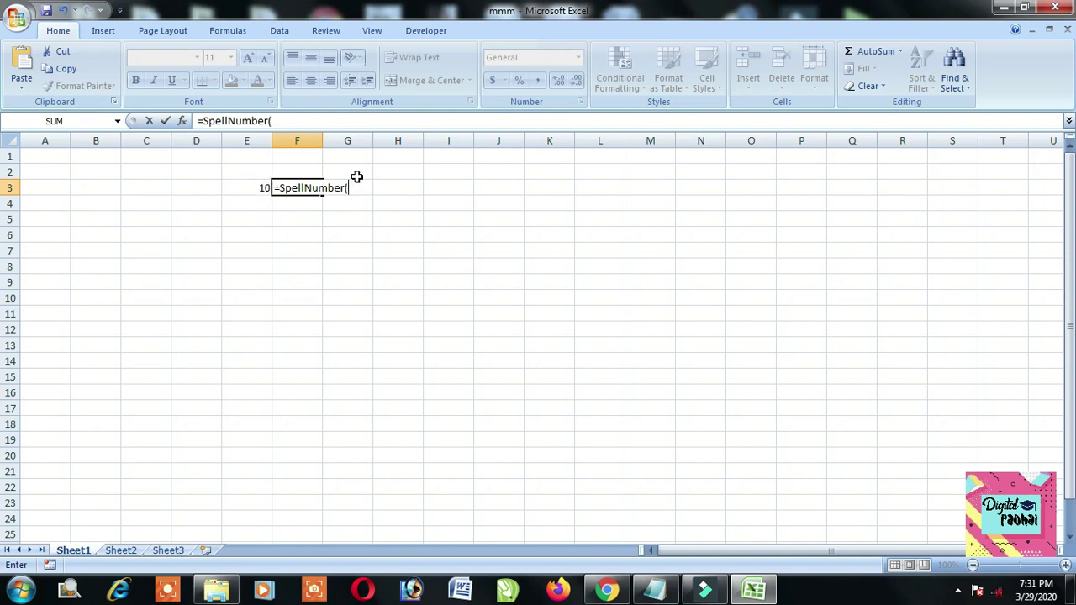
{"action": "left_click", "coordinate": [232, 187]}
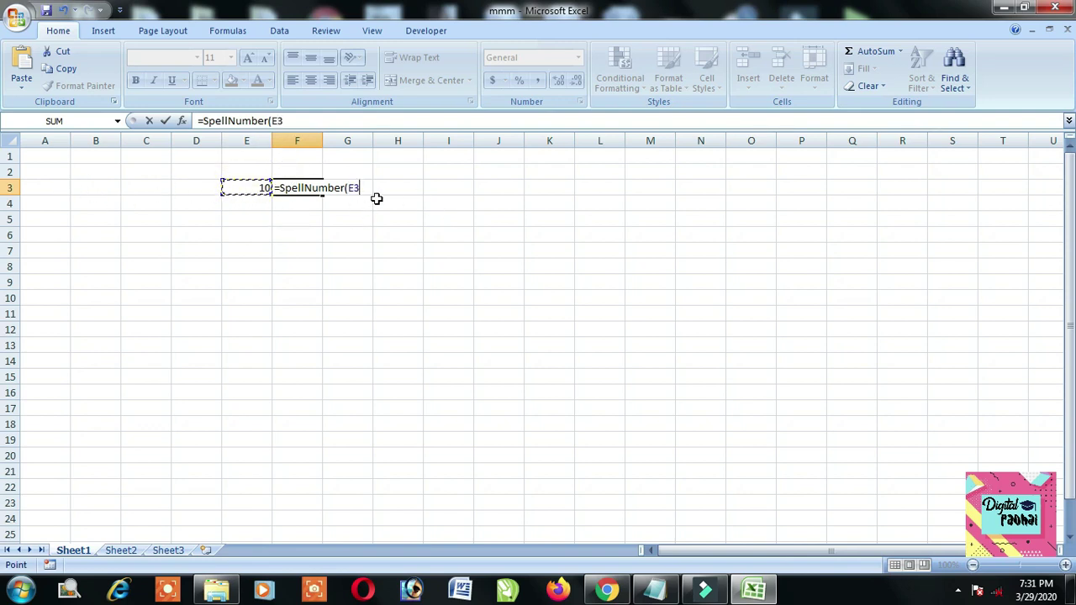
{"action": "type", "text": ")"}
{"action": "key", "text": "Return"}
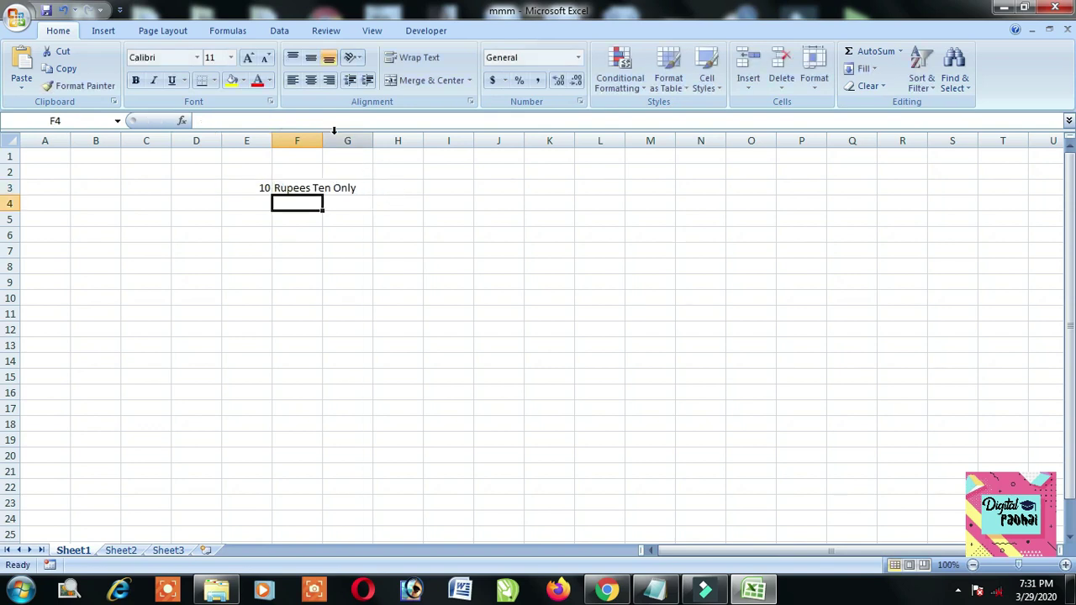
{"action": "left_click_drag", "start_coordinate": [322, 141], "coordinate": [379, 141]}
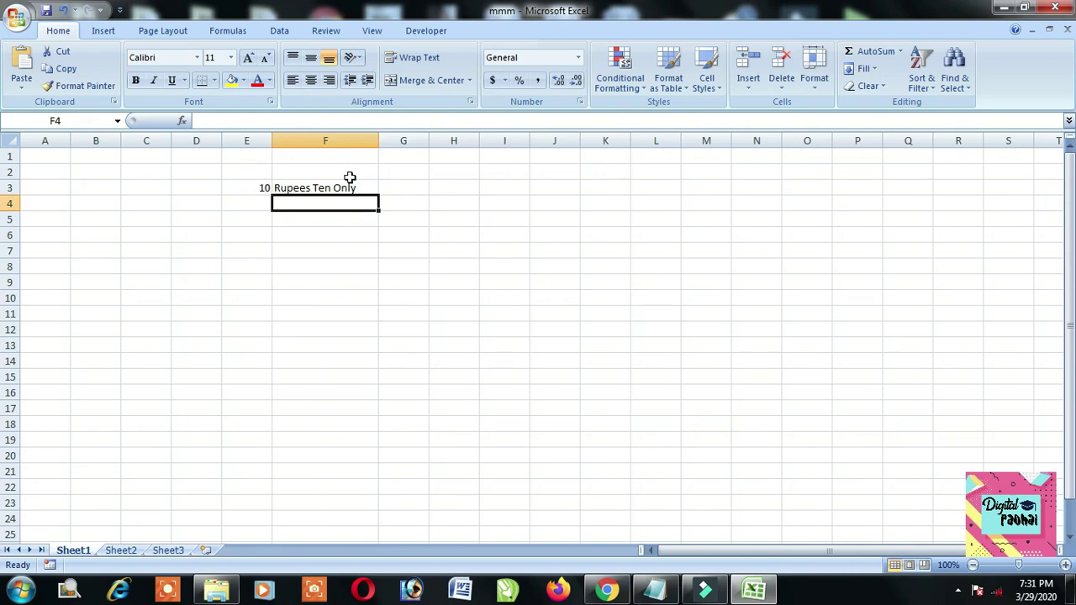
Step: Type 150, 123.36 and 85265465 into cells E4, E5 and E6
{"action": "left_click", "coordinate": [256, 203]}
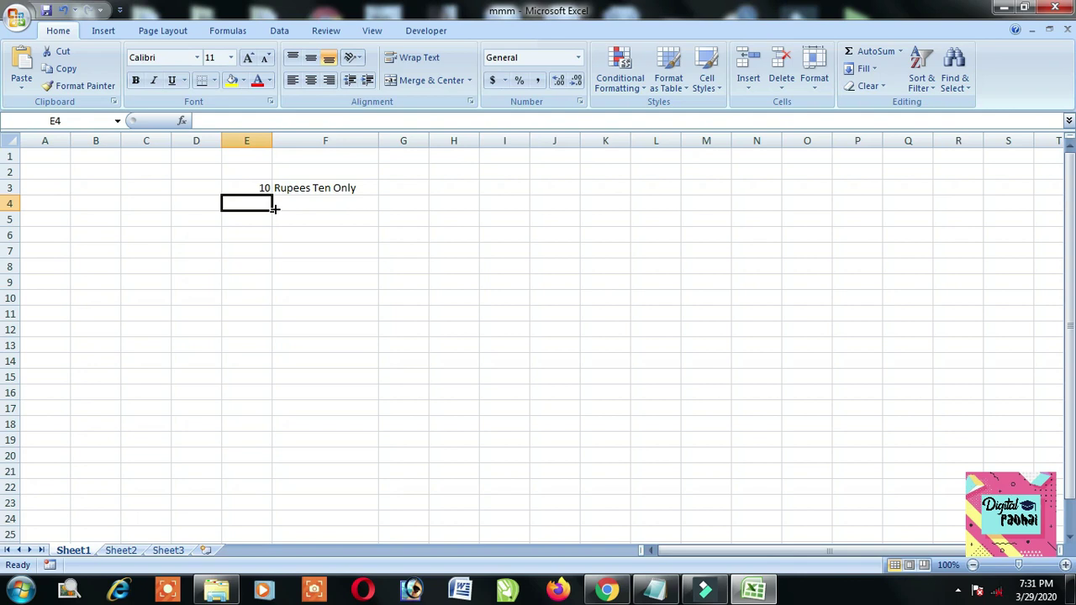
{"action": "type", "text": "150"}
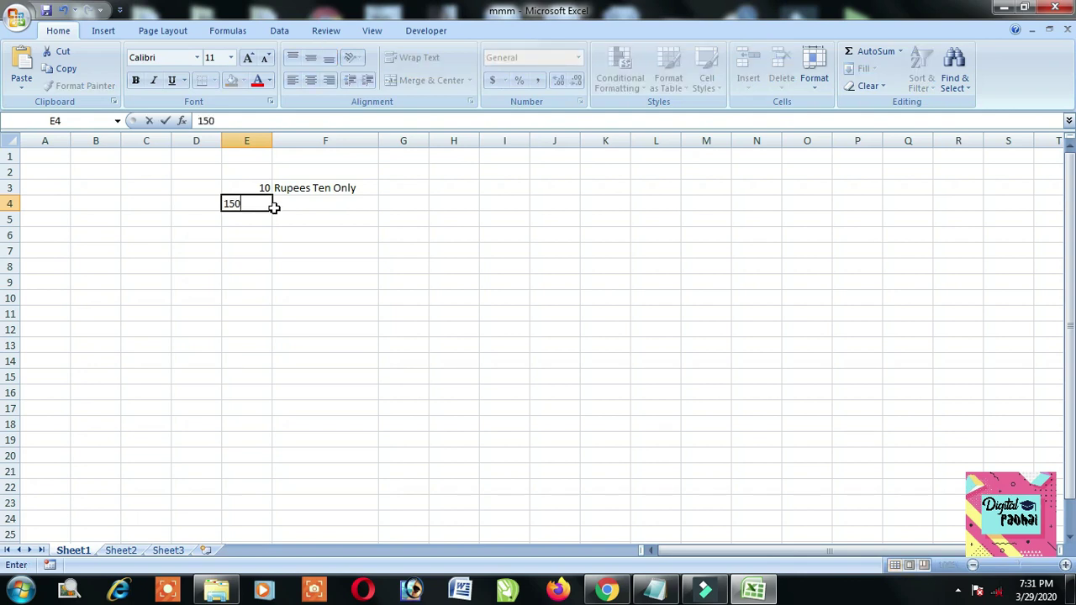
{"action": "key", "text": "Return"}
{"action": "type", "text": "123.36"}
{"action": "key", "text": "Return"}
{"action": "type", "text": "85265465"}
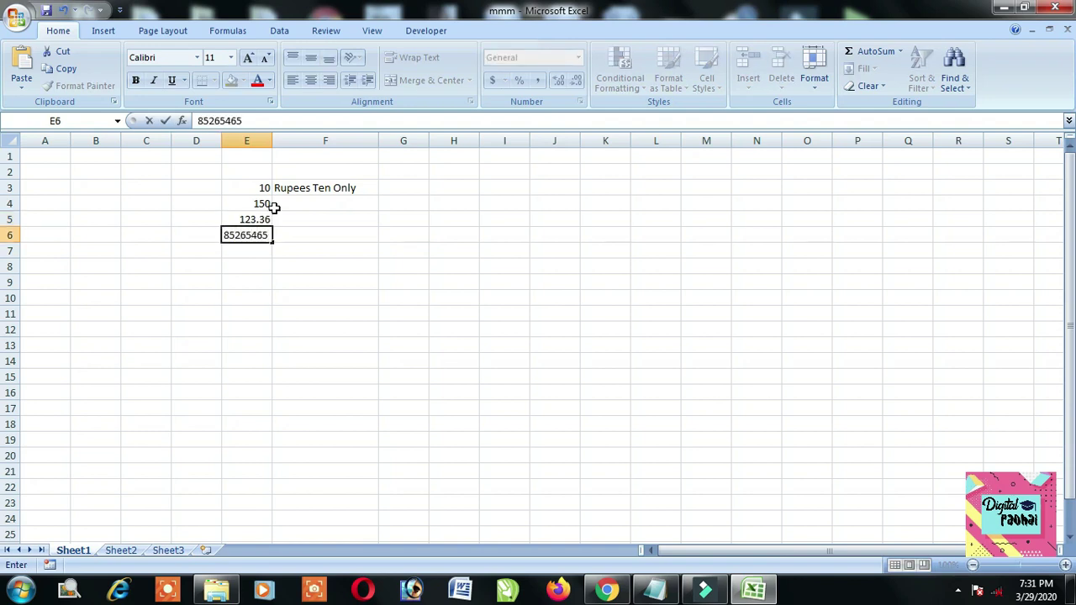
{"action": "key", "text": "Return"}
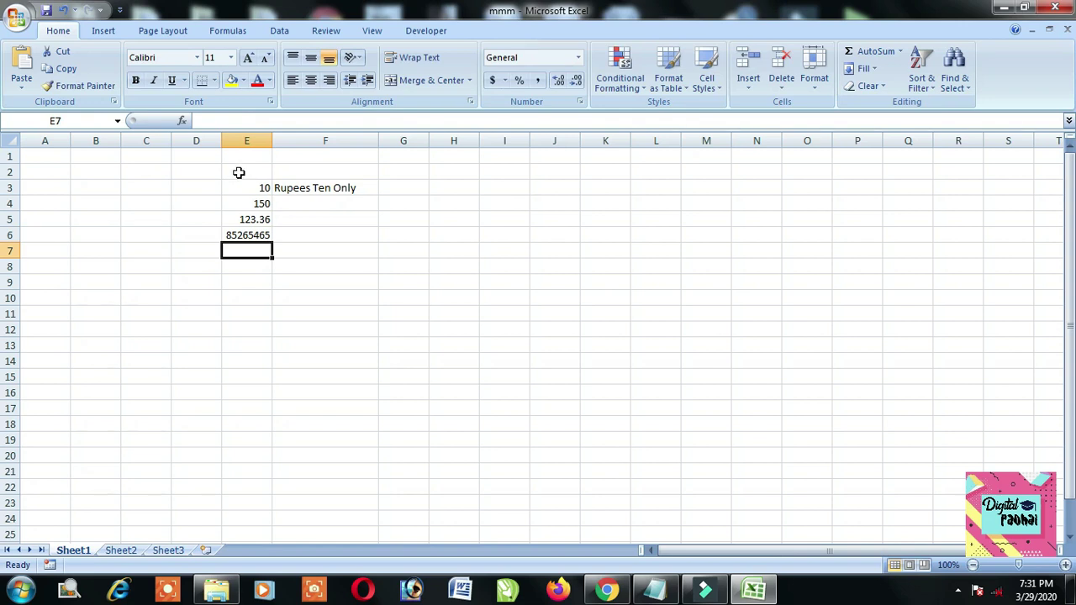
Step: Fill the SpellNumber formula from F3 down to F6 to spell out all four amounts
{"action": "left_click", "coordinate": [370, 193]}
{"action": "left_click_drag", "start_coordinate": [378, 195], "coordinate": [382, 240]}
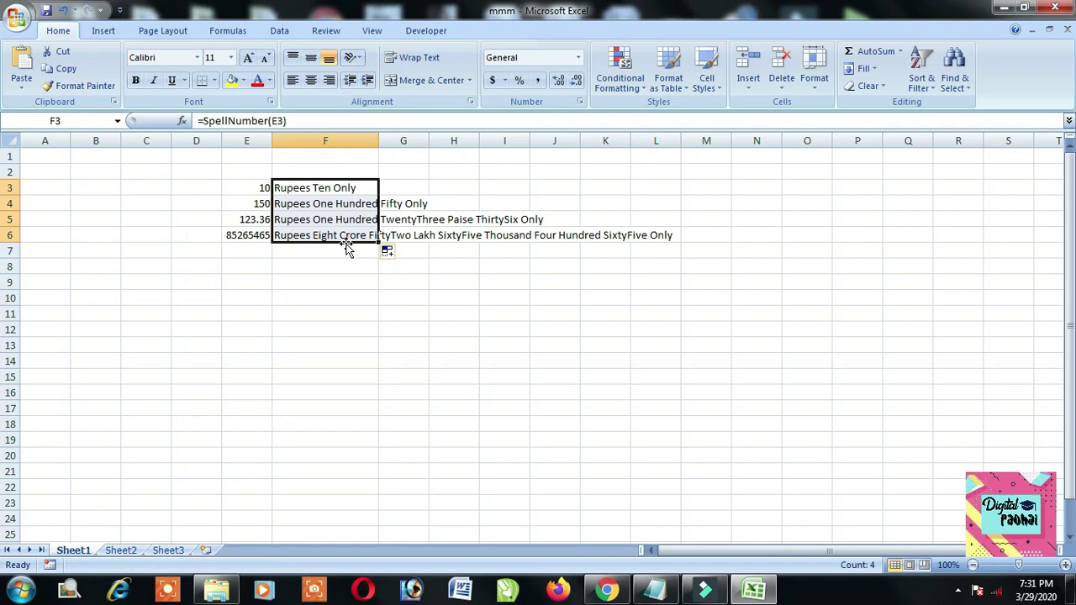
{"action": "left_click", "coordinate": [286, 299]}
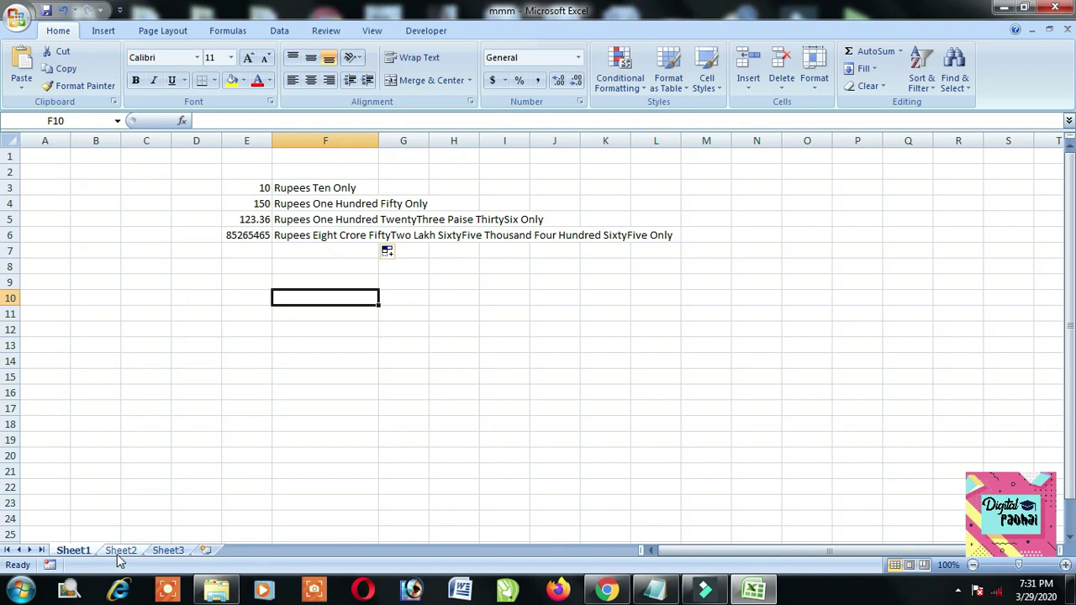
{"action": "mouse_move", "coordinate": [754, 594]}
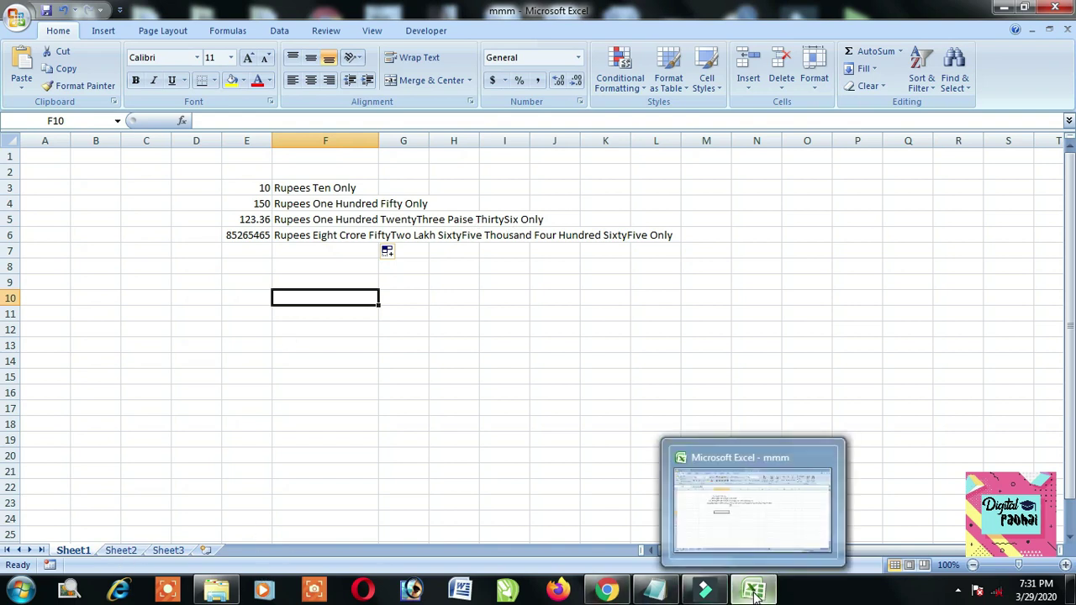